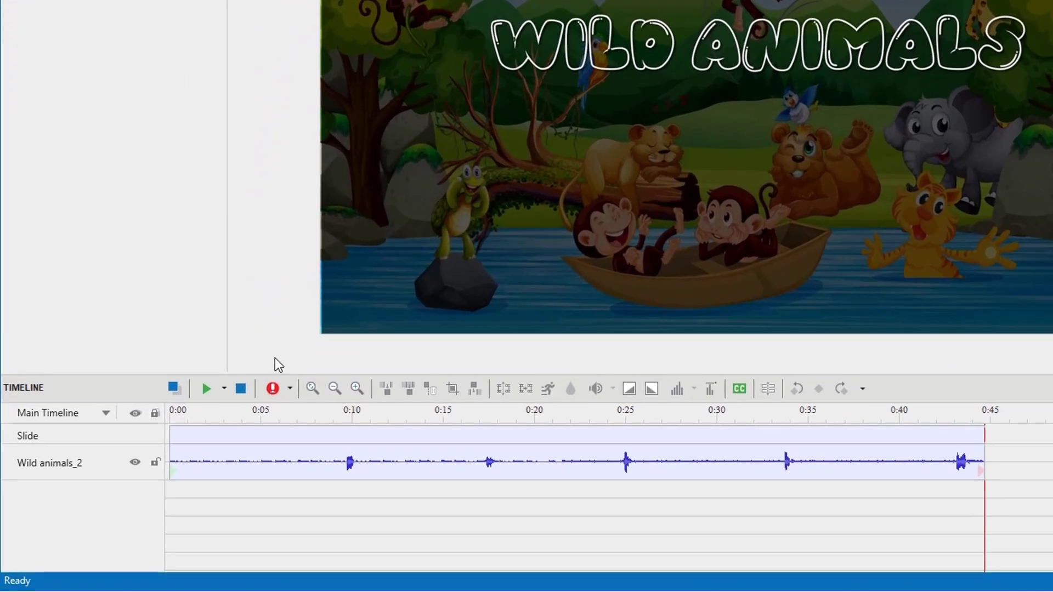
Select the Wild animals_2 video clip on the timeline.
left_click(287, 461)
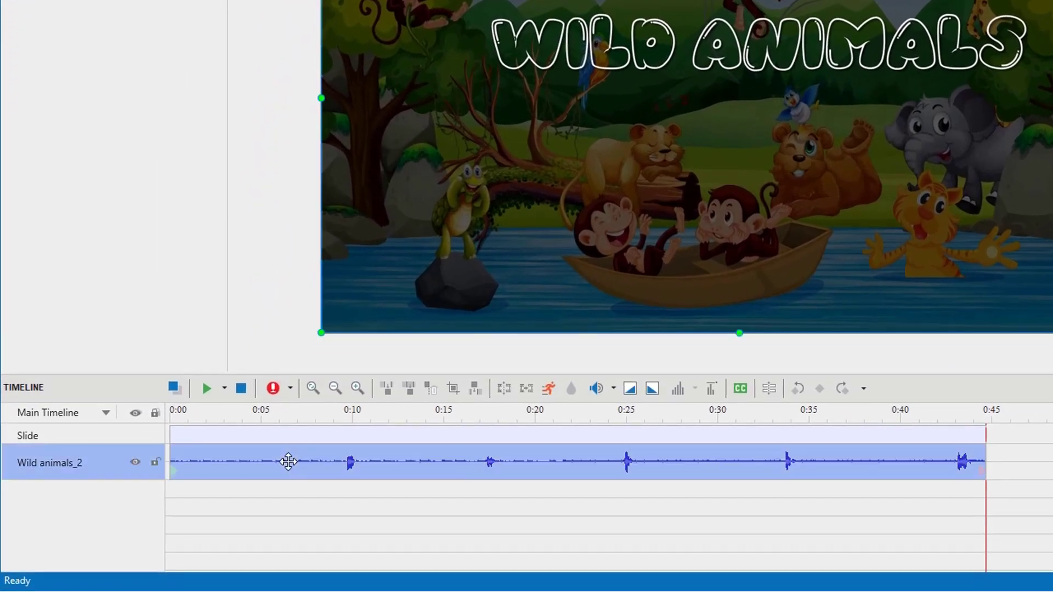
Split the video at the bear section and shift the later part right to leave a gap.
left_click(358, 419)
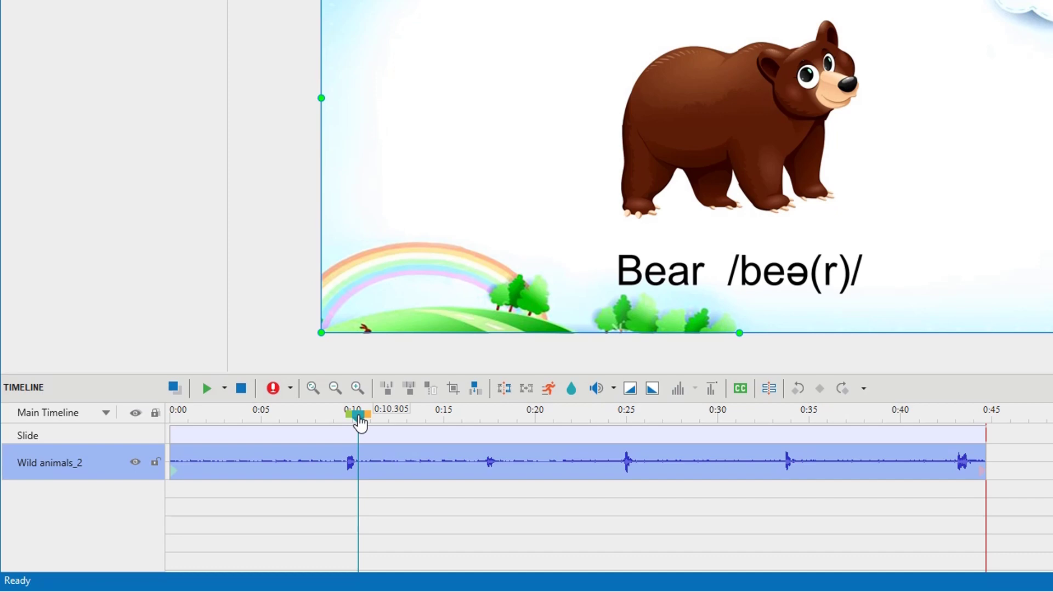
left_click(507, 393)
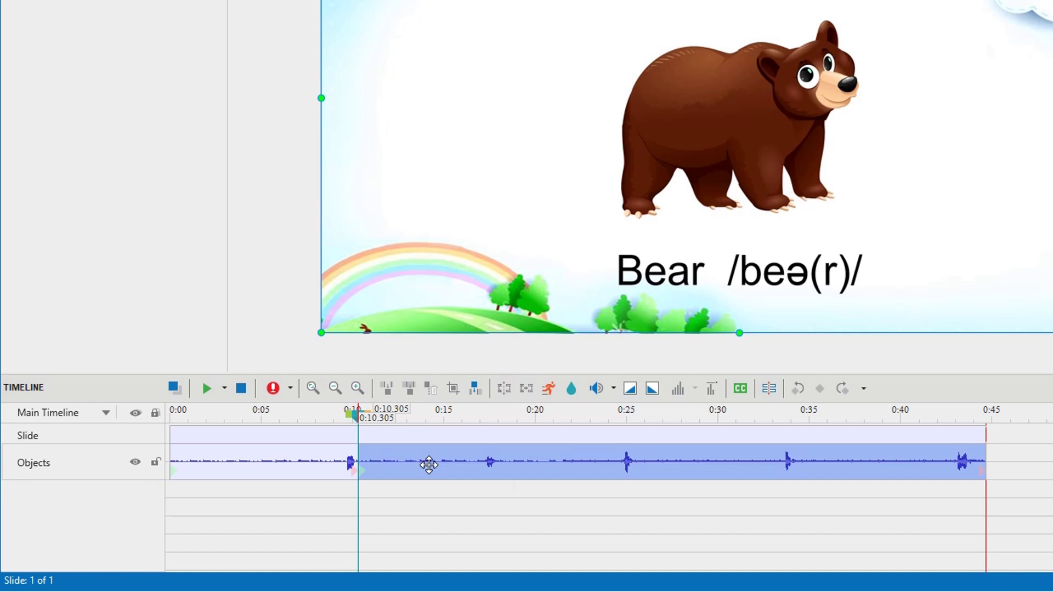
left_click_drag(428, 464, 454, 463)
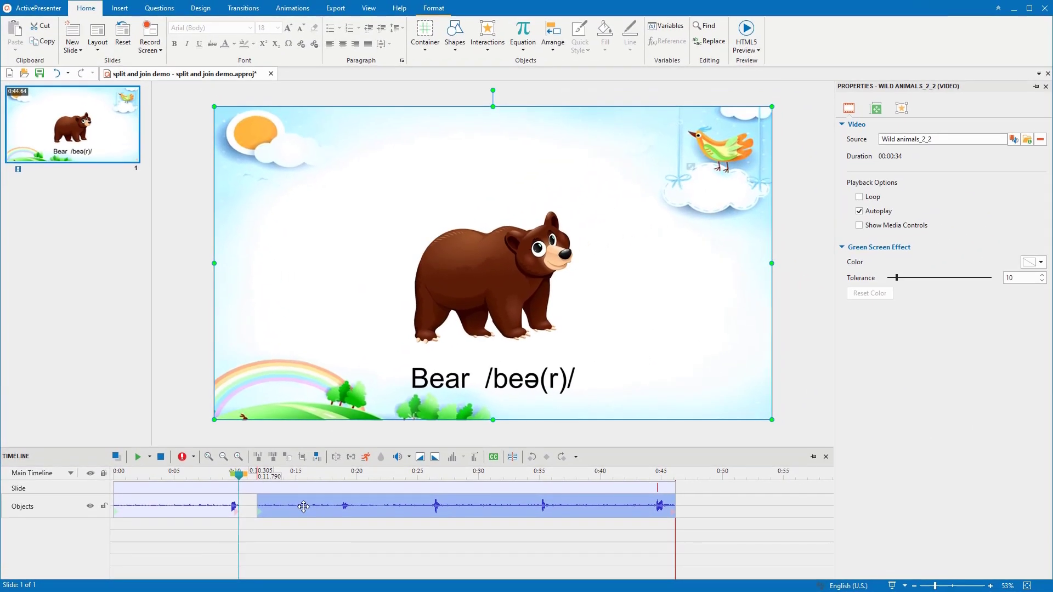
Split the video at the deer and cheetah sections, leaving a gap after each split.
left_click(351, 483)
left_click(335, 457)
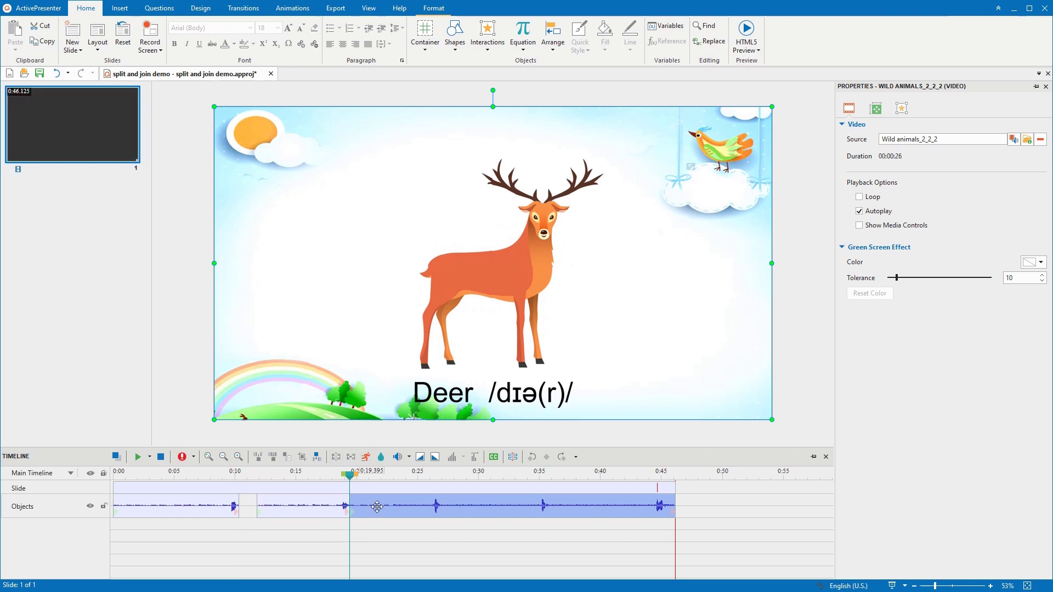
left_click_drag(353, 506, 385, 506)
left_click(336, 457)
left_click_drag(500, 507, 534, 506)
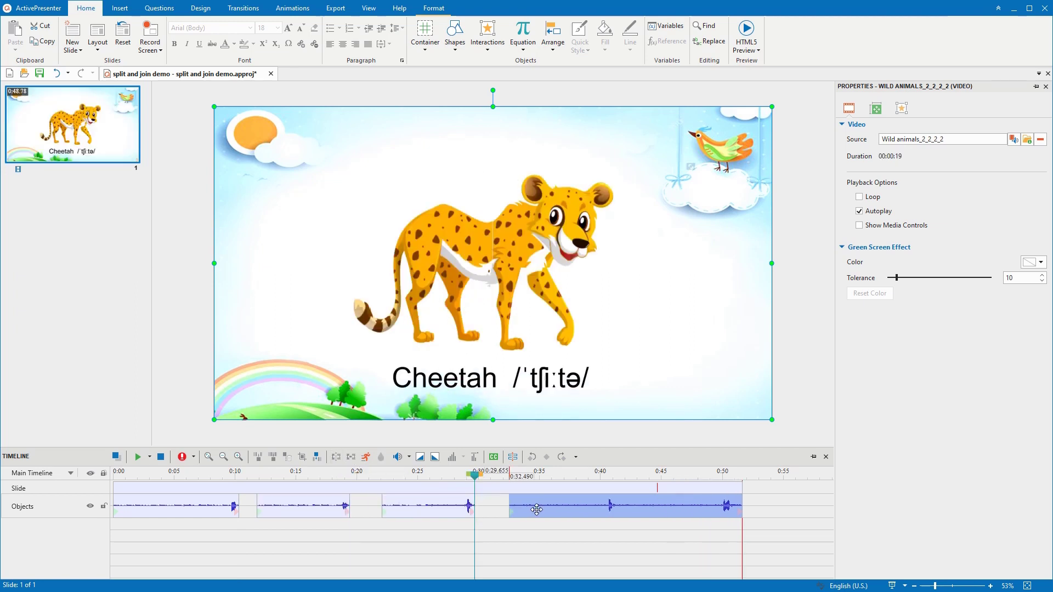
Move a deer clip down onto a new line, then back onto the Objects track elsewhere.
left_click(443, 503)
right_click(443, 503)
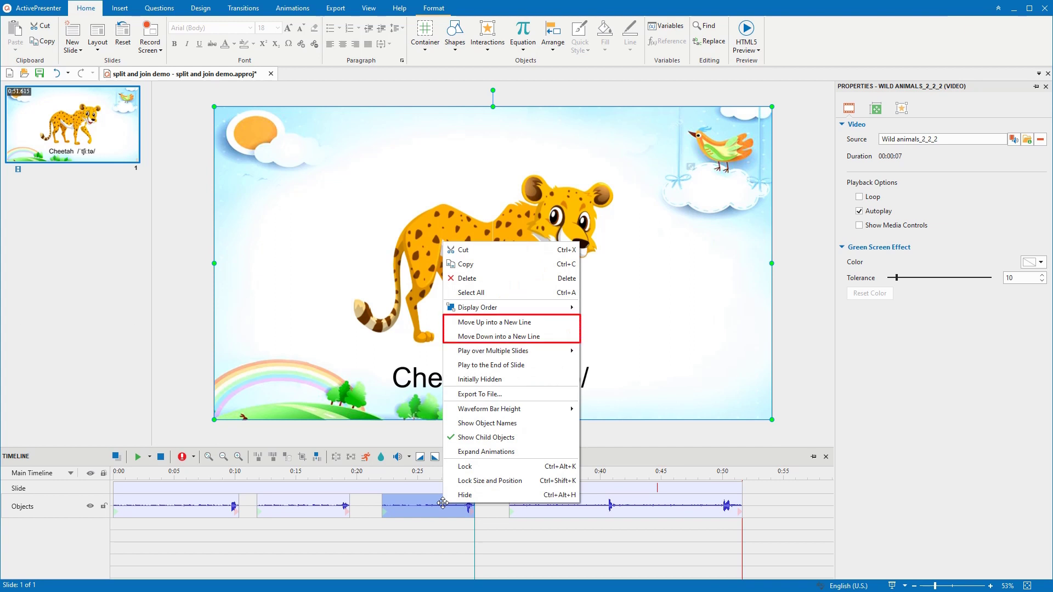
left_click(487, 339)
left_click_drag(425, 531, 336, 509)
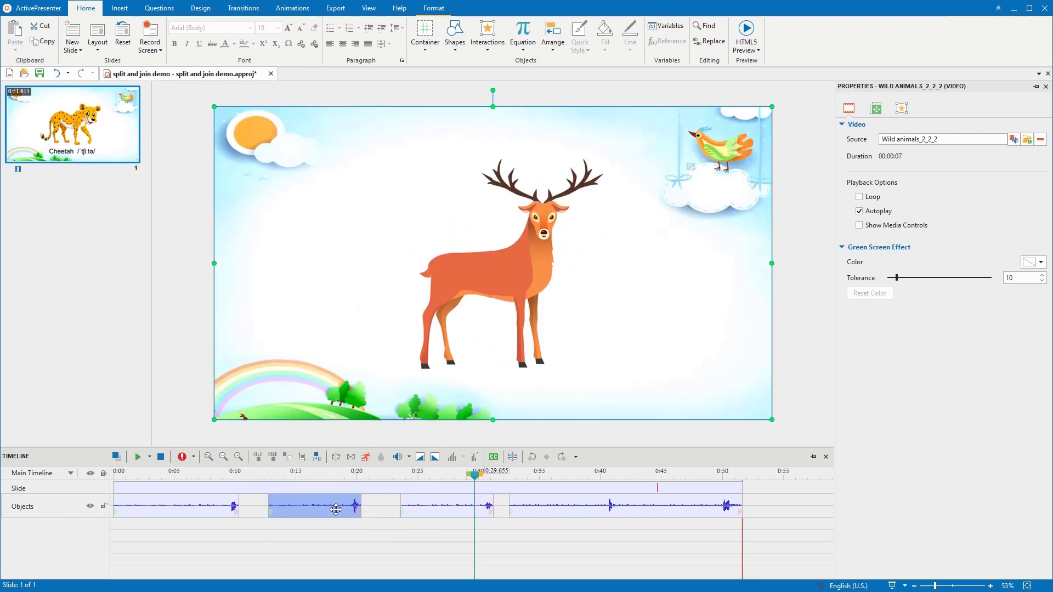
Join three selected split clips into one video object.
left_click(214, 505, "ctrl")
left_click(412, 507, "ctrl")
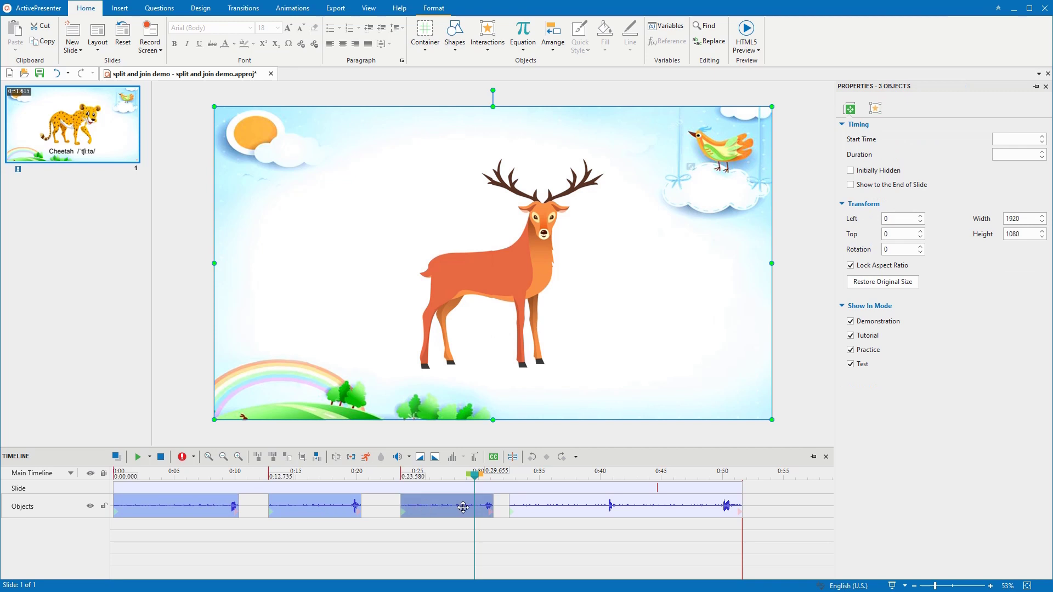
left_click(551, 509, "ctrl")
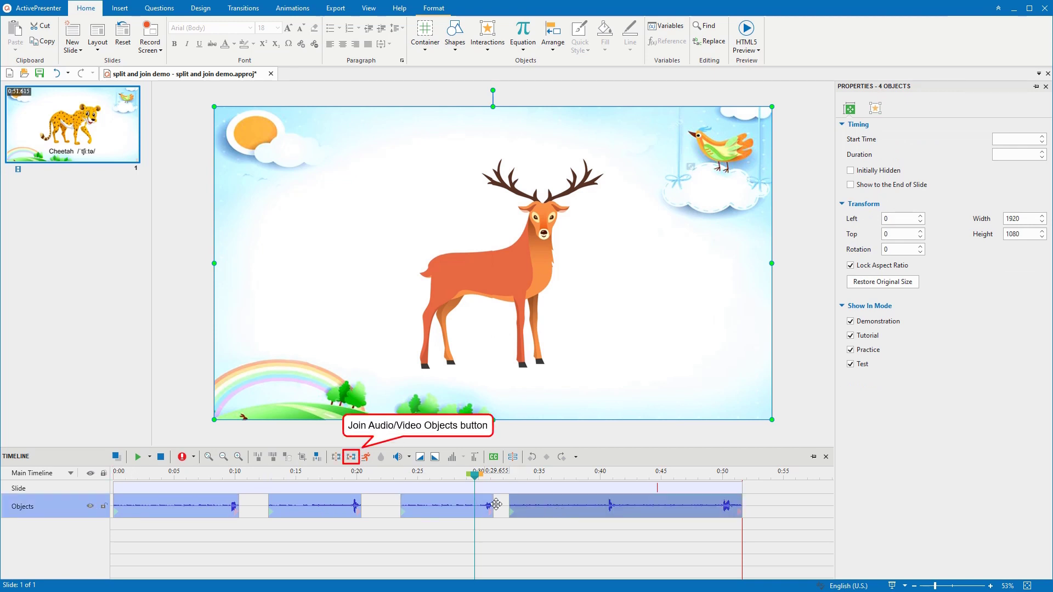
left_click(352, 456)
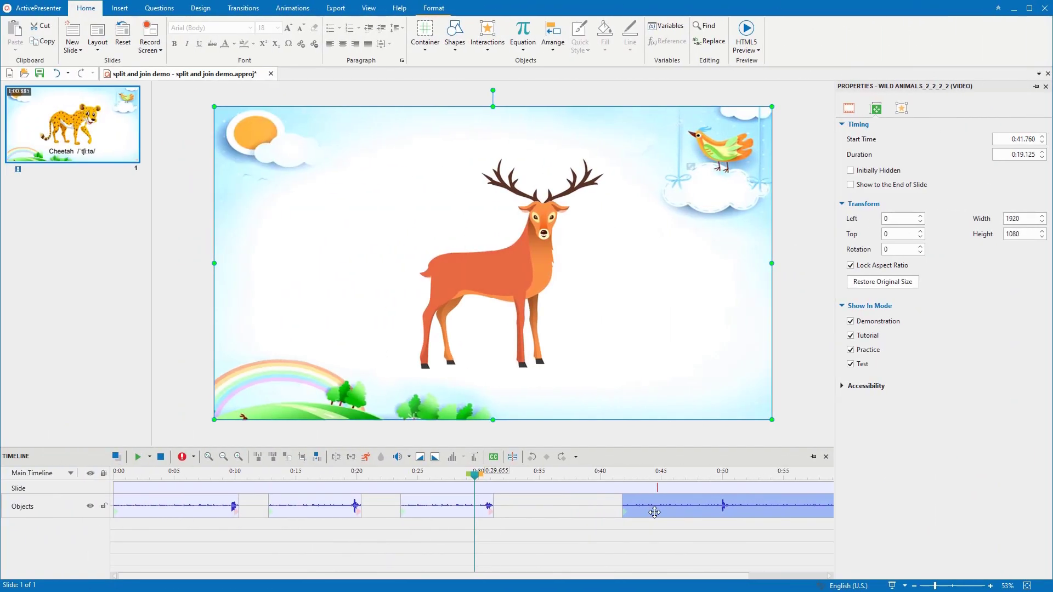
Insert Deer_Grazing_1_Videvo.mov from file and place it in the gap on the Objects track.
left_click(123, 10)
left_click(365, 37)
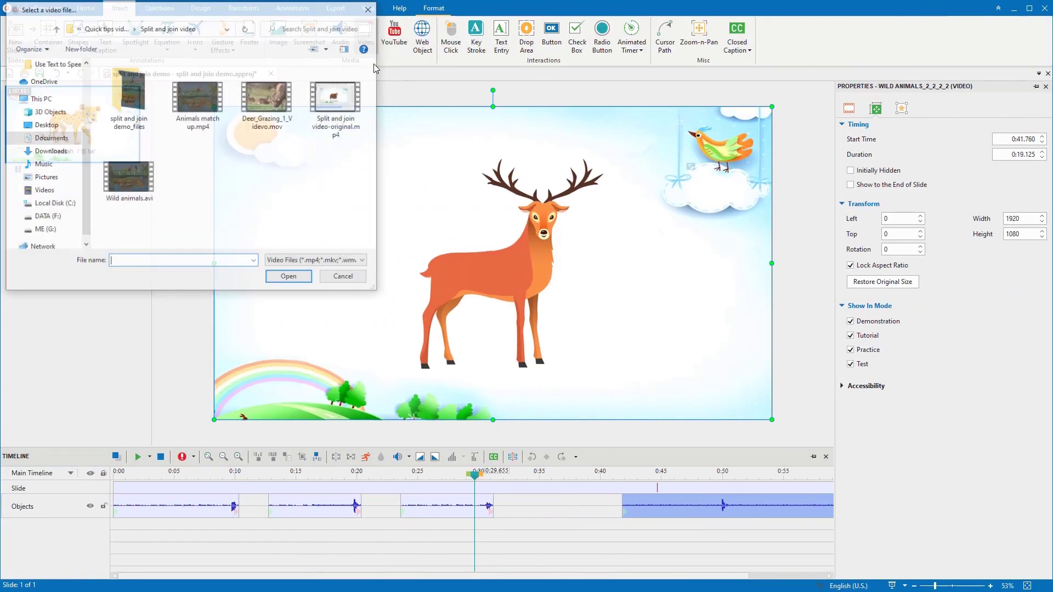
left_click(274, 102)
left_click(289, 278)
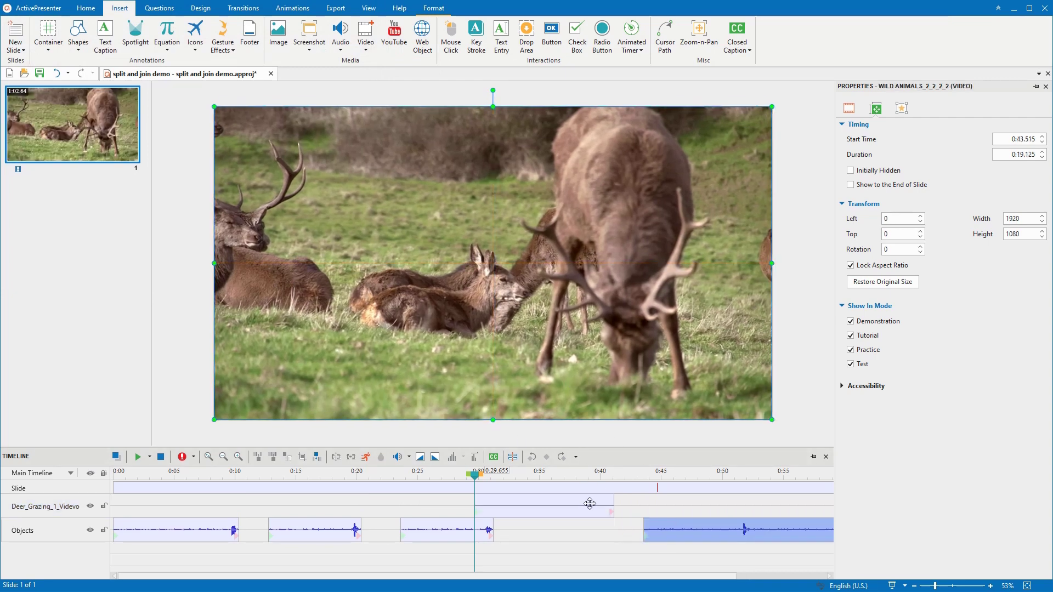
left_click_drag(583, 506, 602, 530)
Join all five clips into one 0:56.080 Wild animals_2 video.
left_click(652, 507, "ctrl")
left_click(445, 506, "ctrl")
left_click(313, 506, "ctrl")
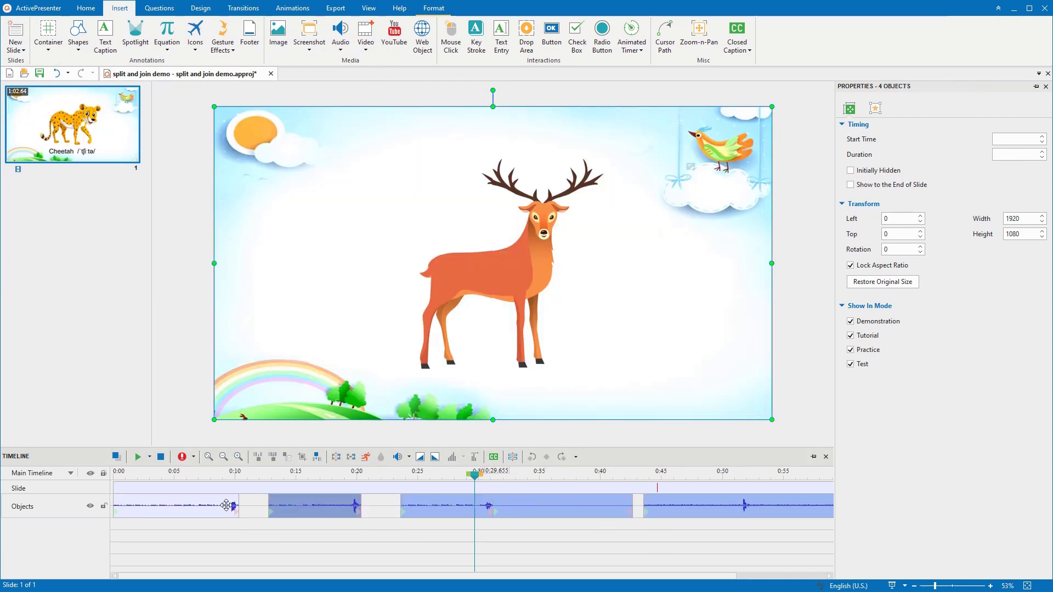
left_click(224, 506, "ctrl")
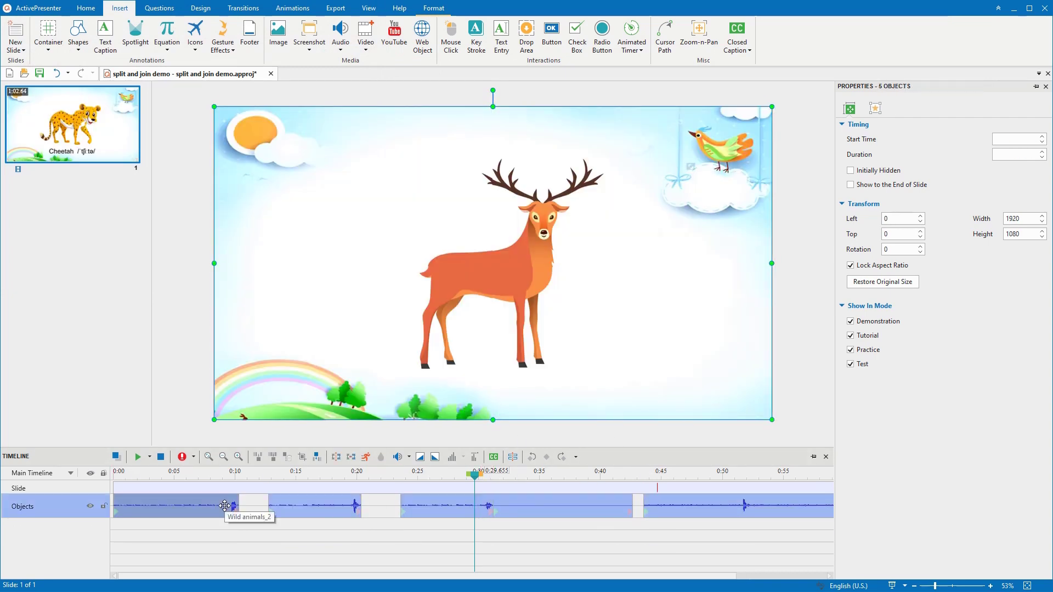
left_click(355, 457)
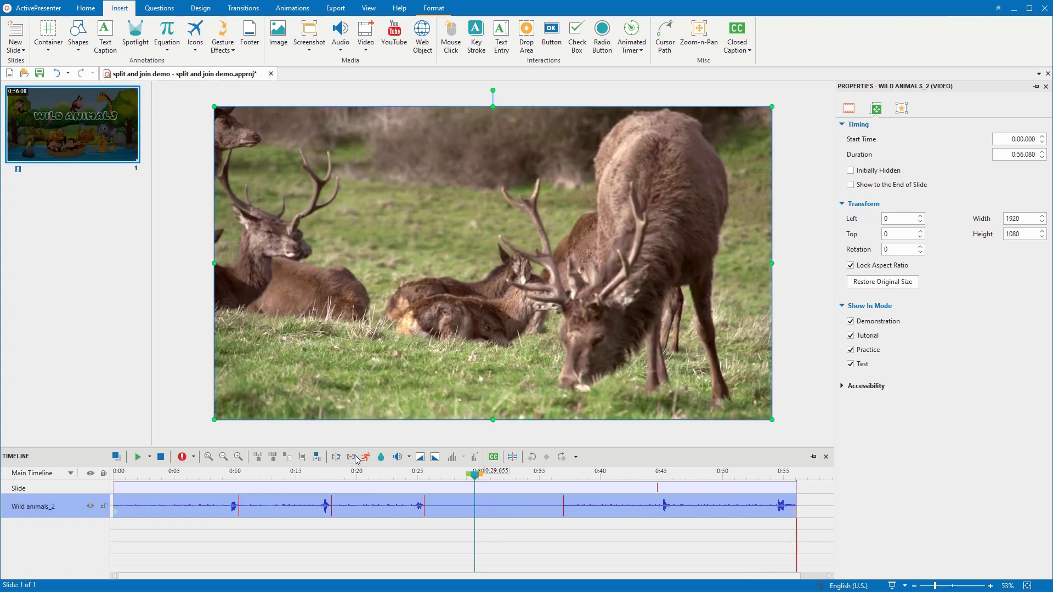